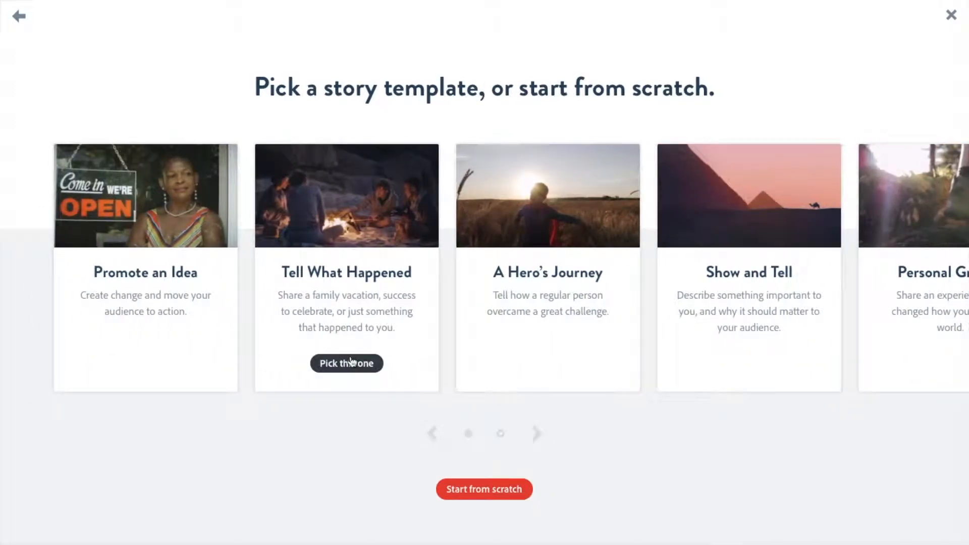
Step: Start the video from the Tell What Happened story template and dismiss the quick-tips welcome dialog
click(348, 362)
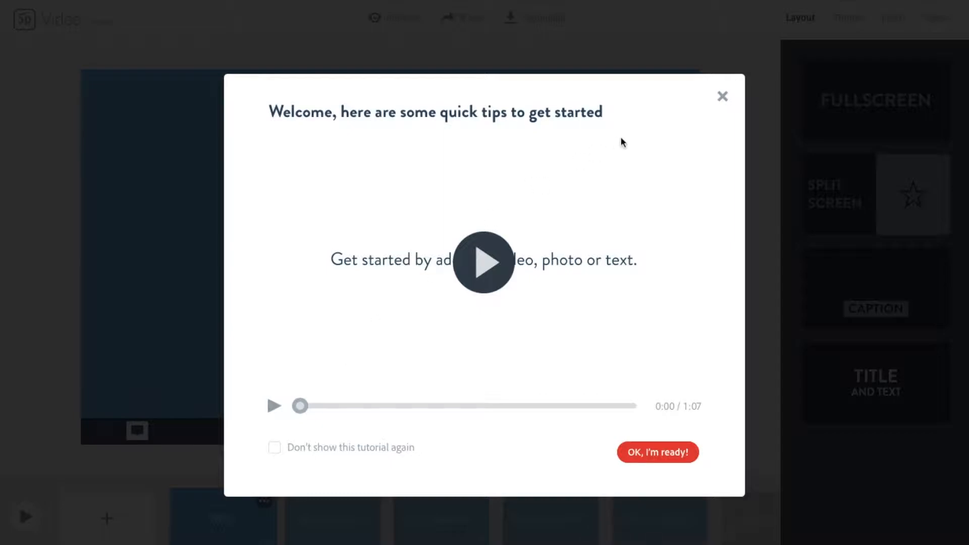
click(720, 97)
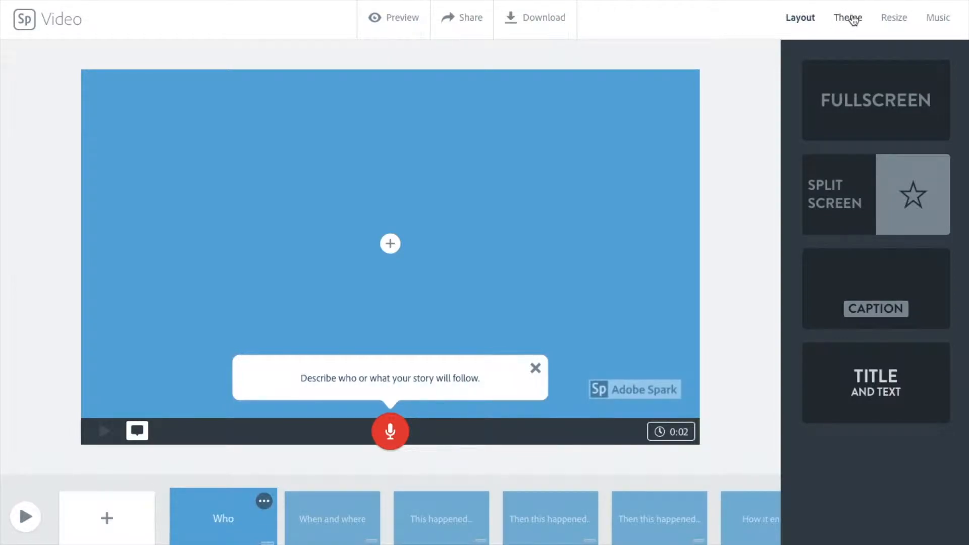
Step: Apply the Flair theme to the video in its teal-to-lilac gradient variant
click(852, 20)
click(868, 500)
scroll(878, 485, down, 5)
scroll(878, 484, up, 8)
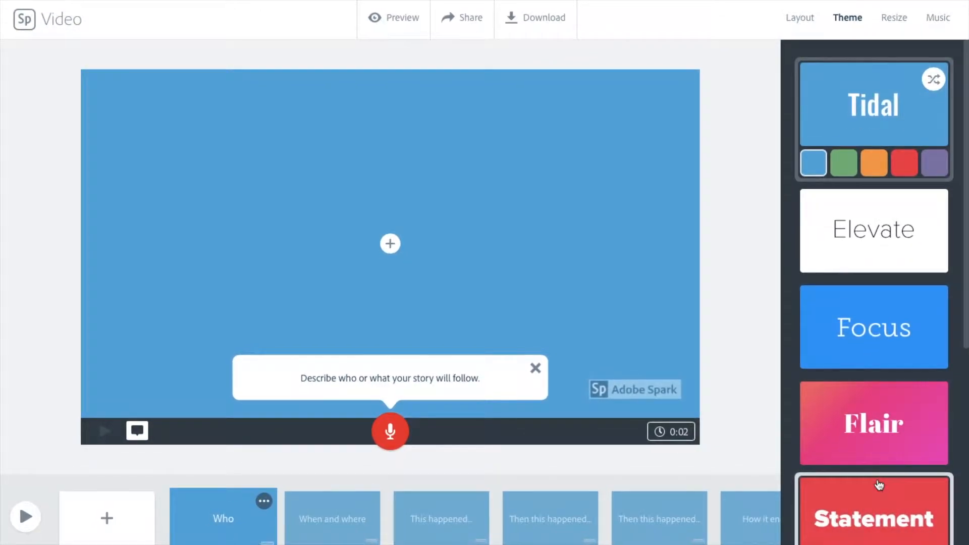
click(856, 315)
click(850, 247)
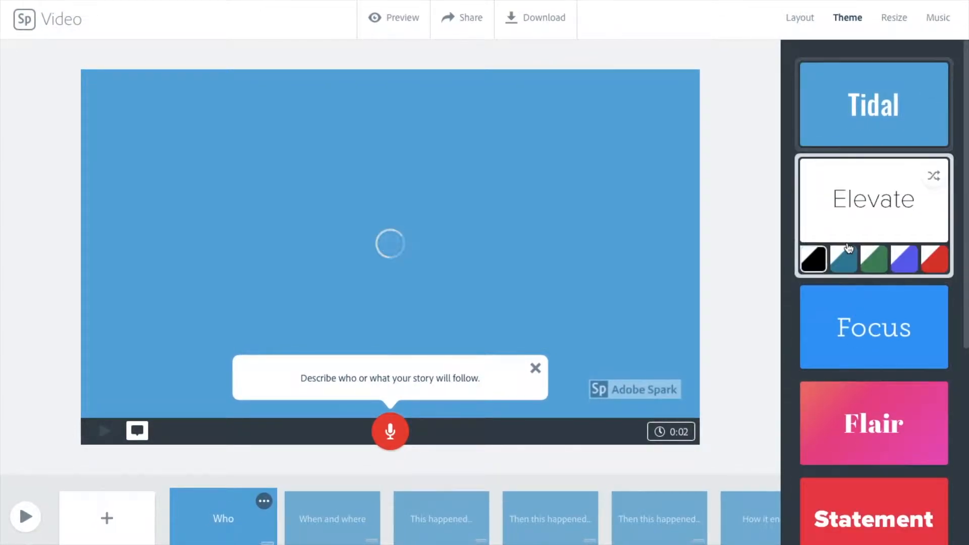
click(844, 322)
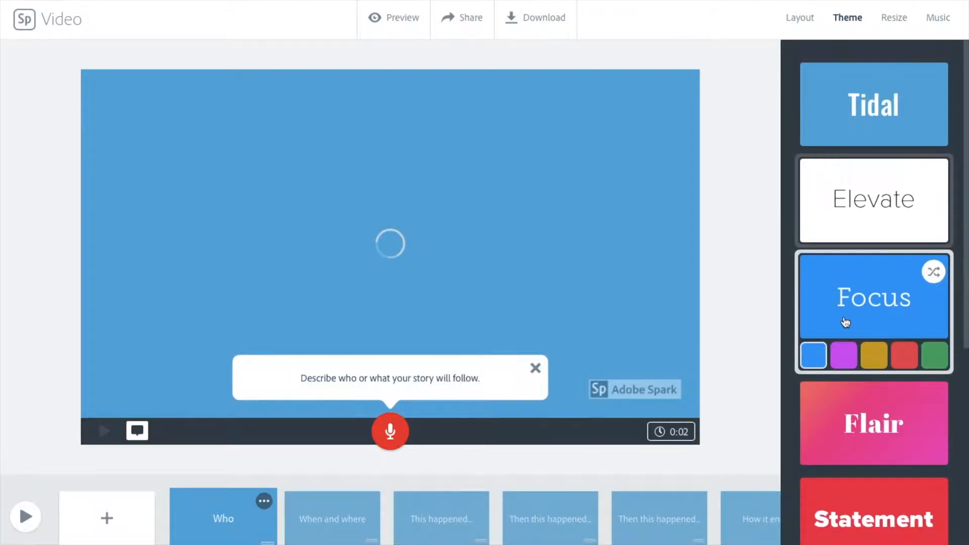
click(861, 444)
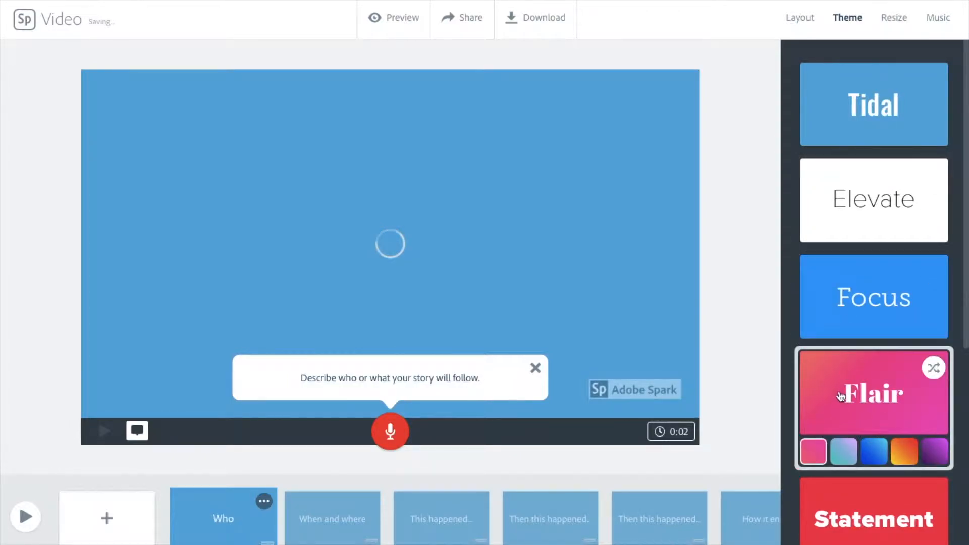
click(843, 451)
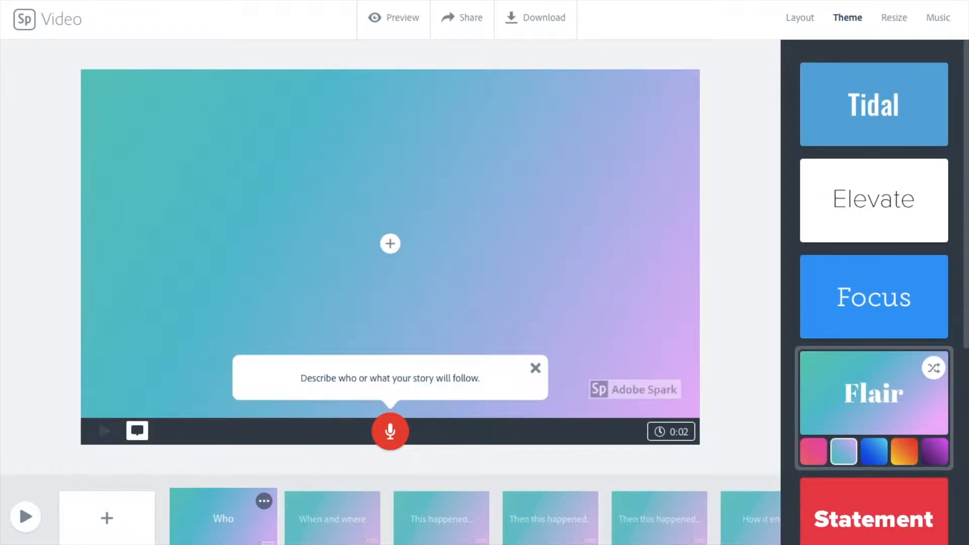
Step: Give the first slide the Title and Text layout and enter "Practice Video" as its title
click(798, 18)
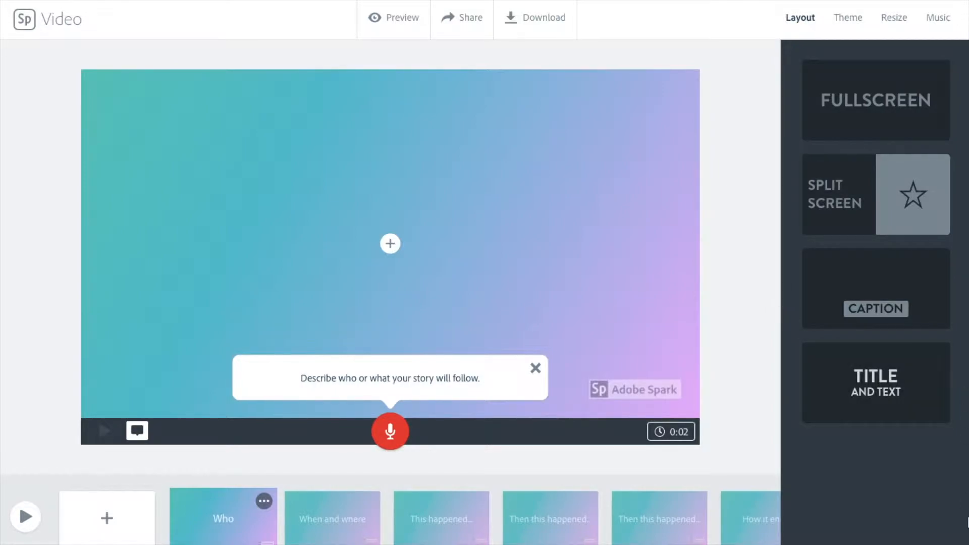
click(845, 398)
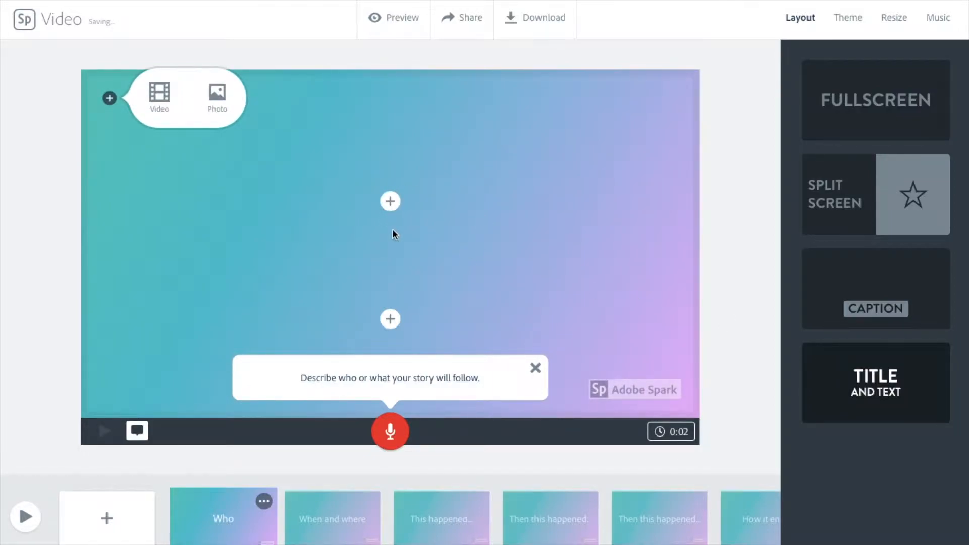
click(390, 201)
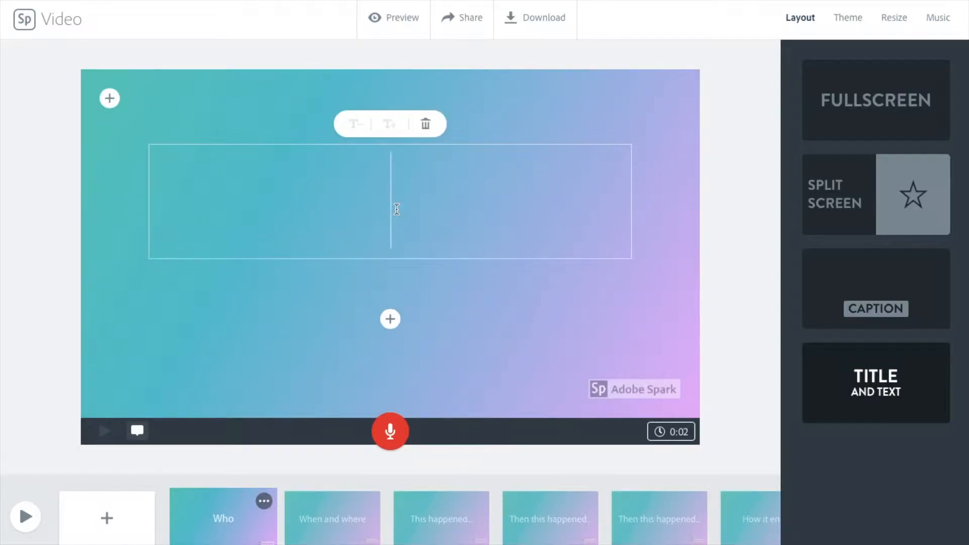
text(Practice Vi)
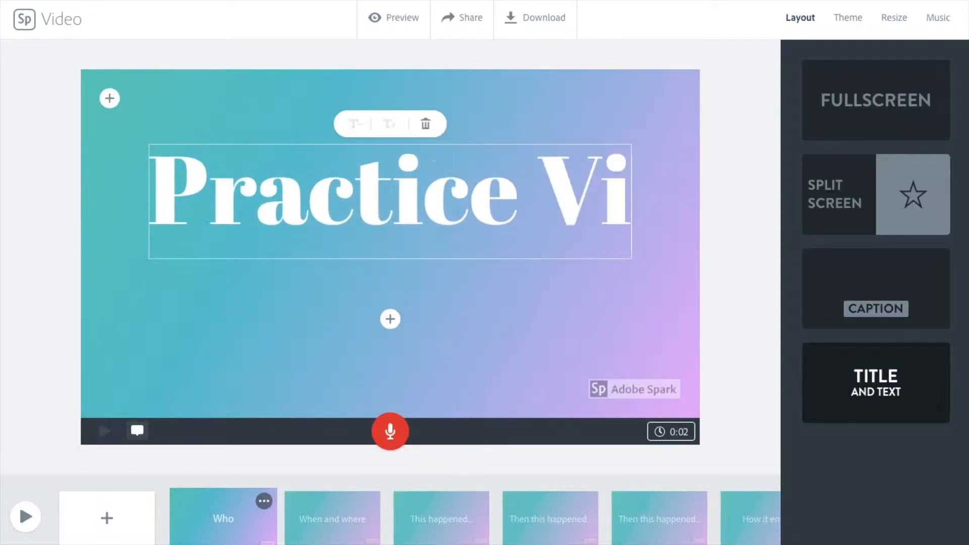
text(deo)
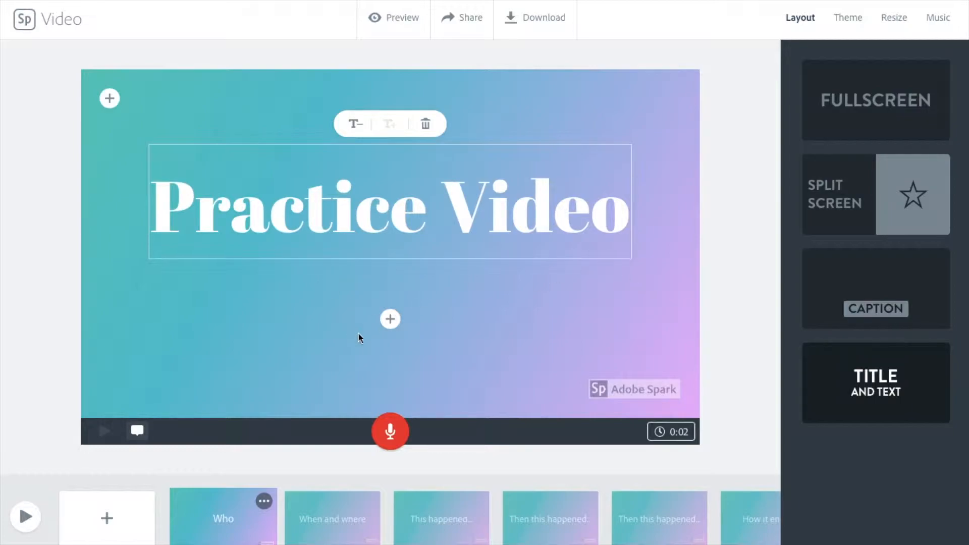
Step: Add the presenter's name as the subtitle below the first slide's title
click(396, 320)
text(Mrs. Littlefield)
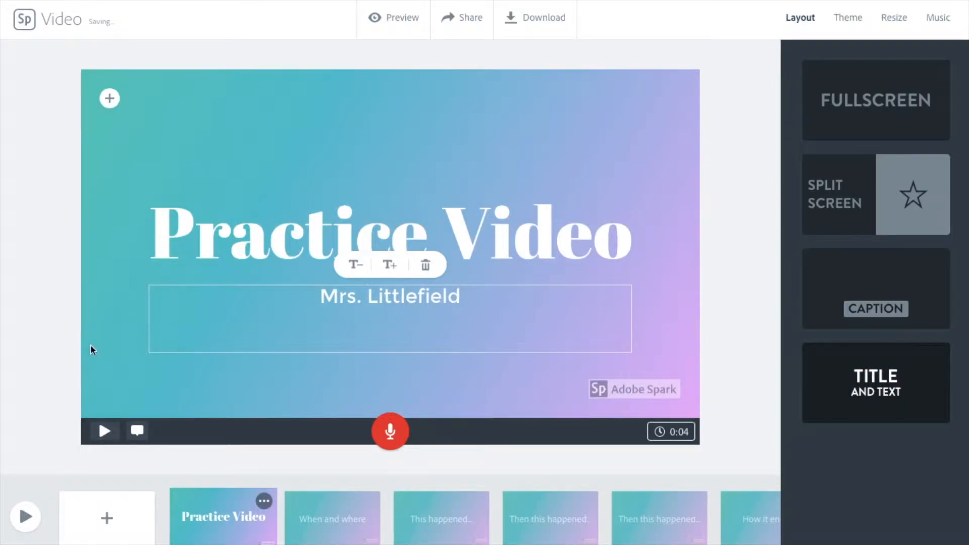
click(35, 315)
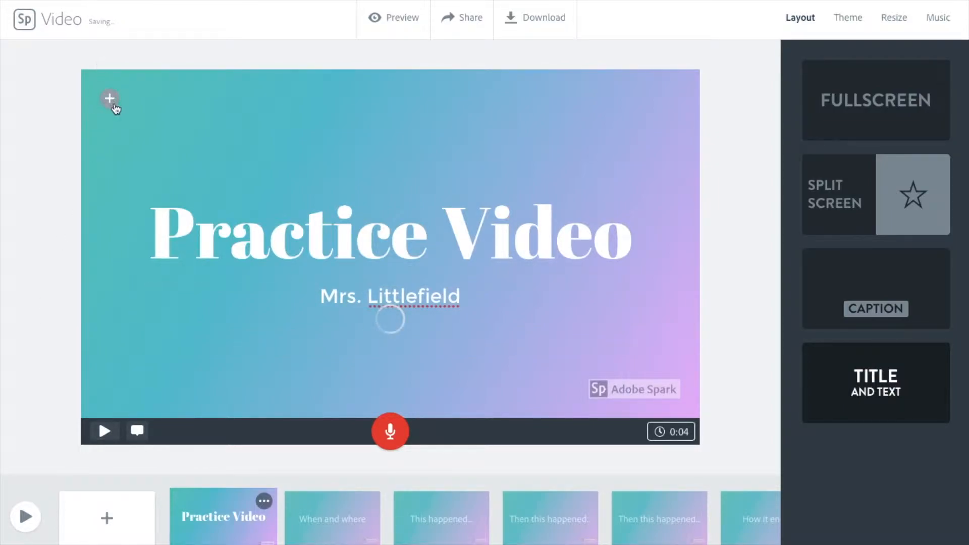
click(114, 107)
click(112, 102)
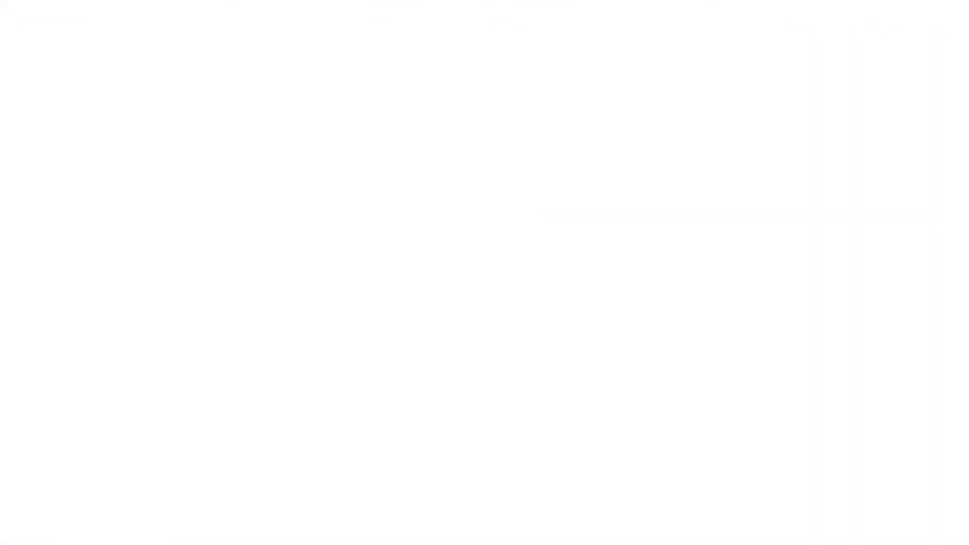
Step: Try adding a video file and a text box to the "When and where" slide
click(361, 501)
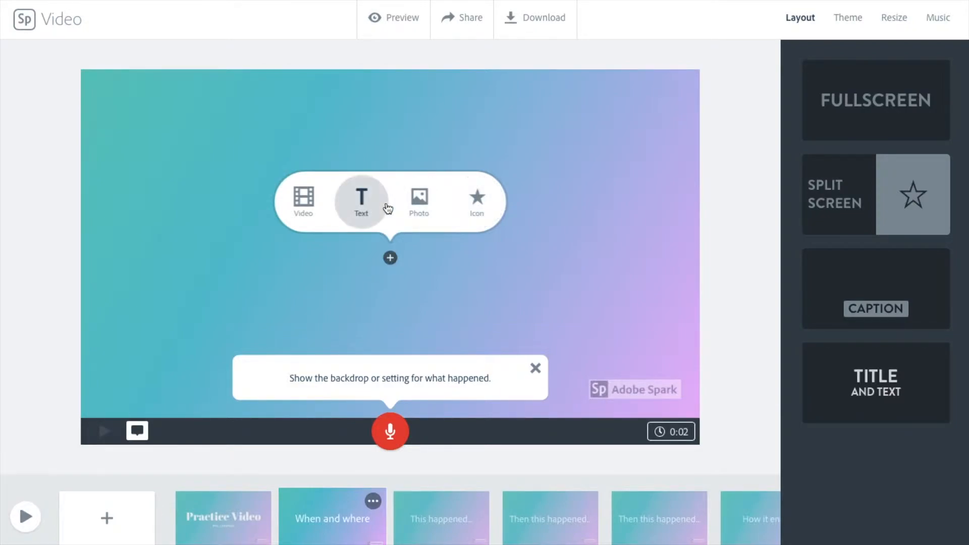
click(297, 210)
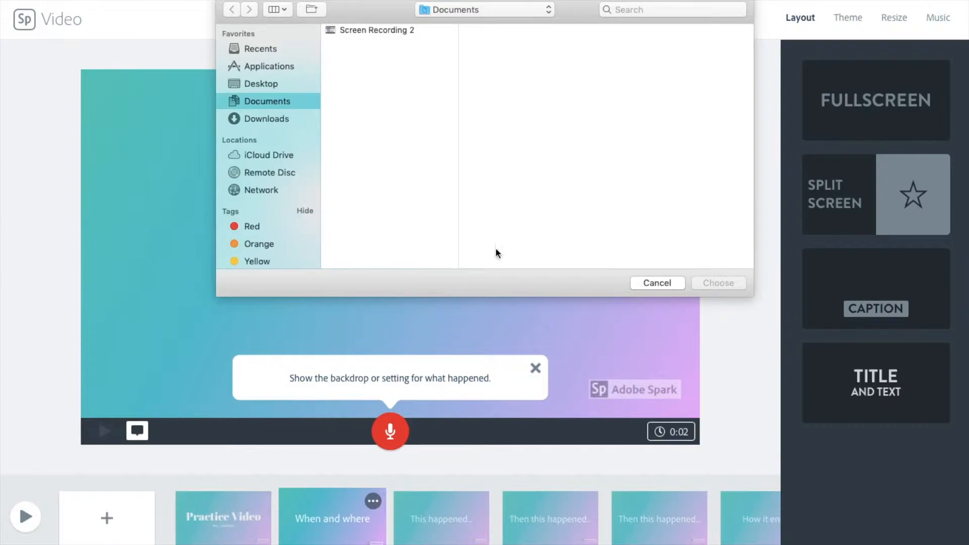
click(655, 284)
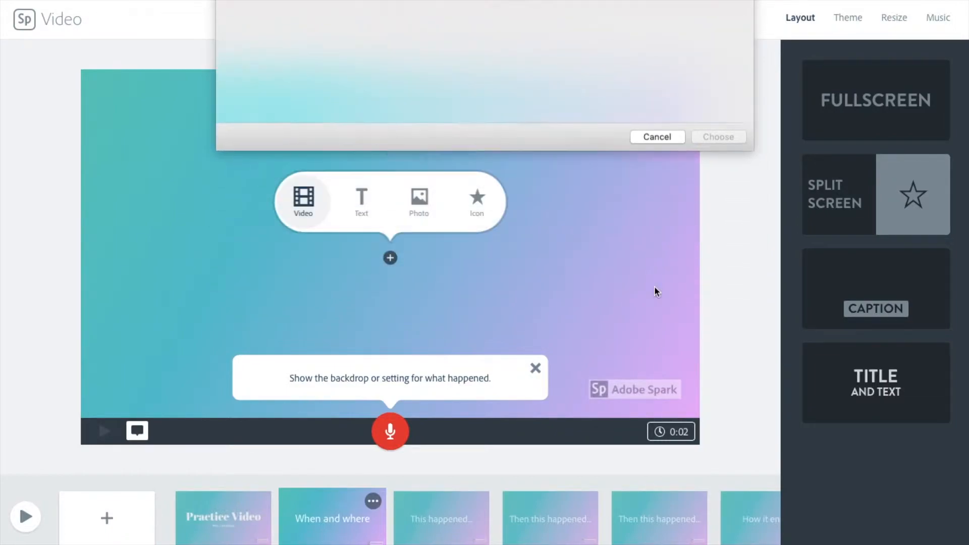
click(359, 218)
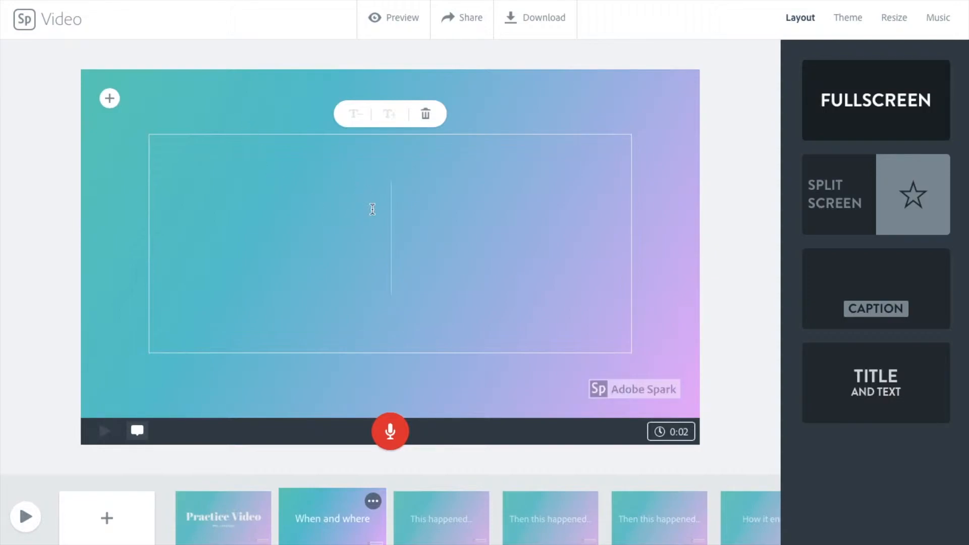
click(110, 99)
Step: View the photo sources for the "When and where" slide and search the icon library for "mountain"
click(420, 202)
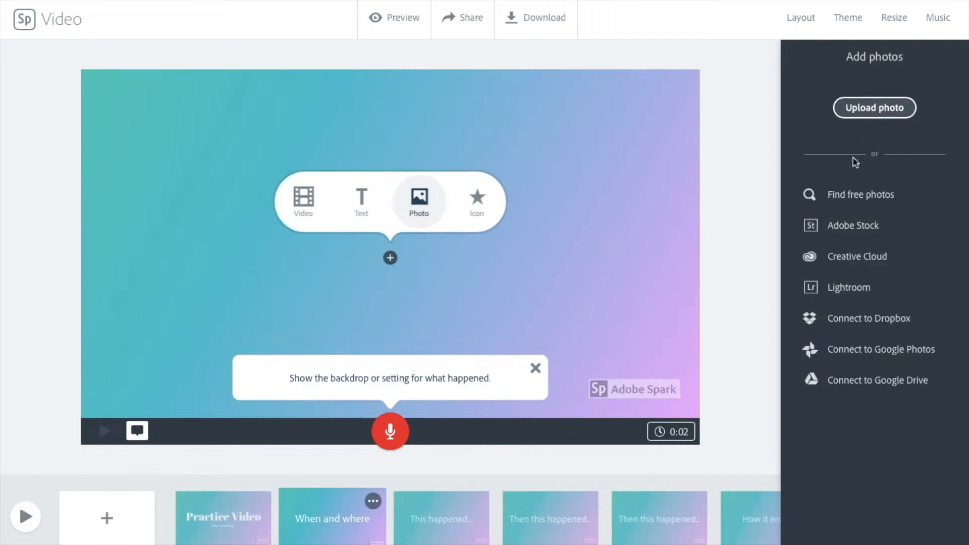
click(486, 203)
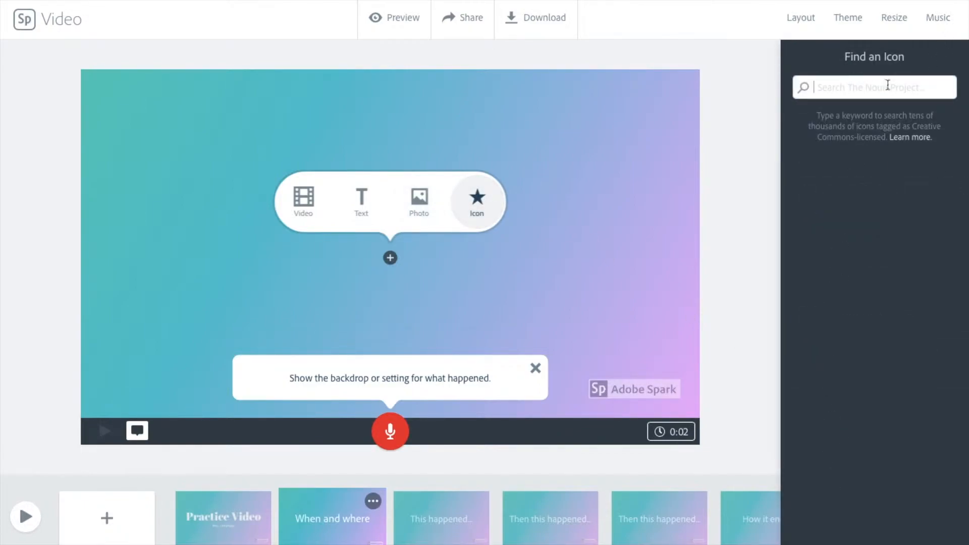
text(mountain)
key(Return)
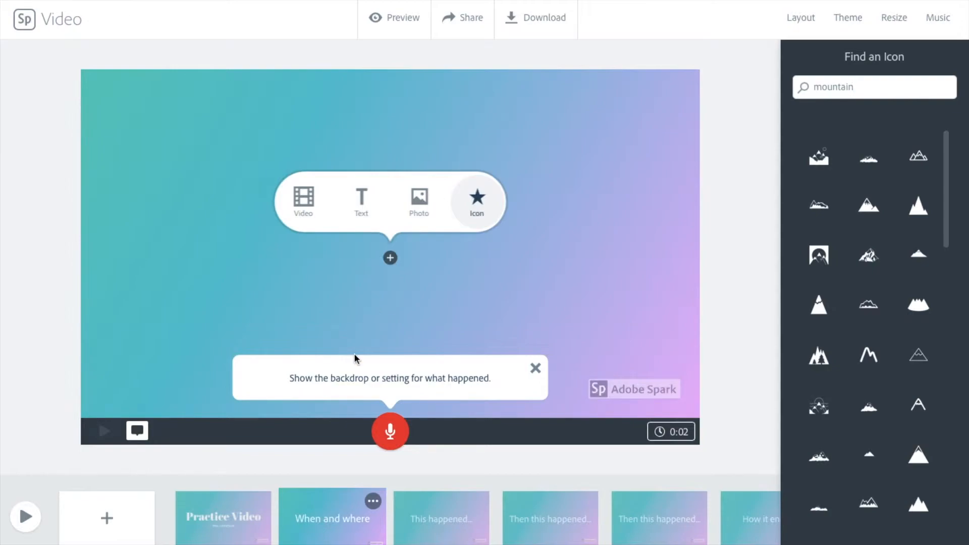
Step: Reorder the slides so "This happened" and the first "Then this happened" slide both come before "When and where"
drag(339, 488, 476, 543)
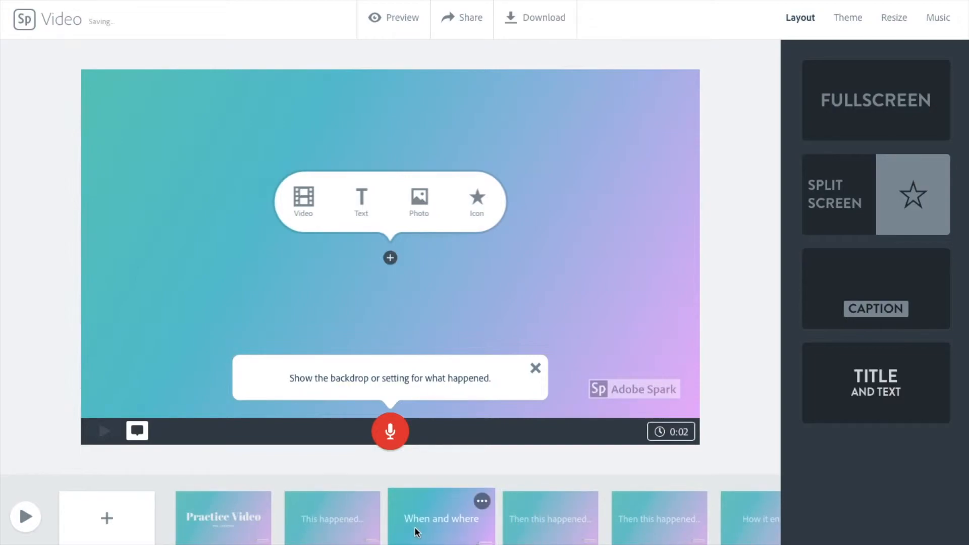
drag(578, 517, 442, 513)
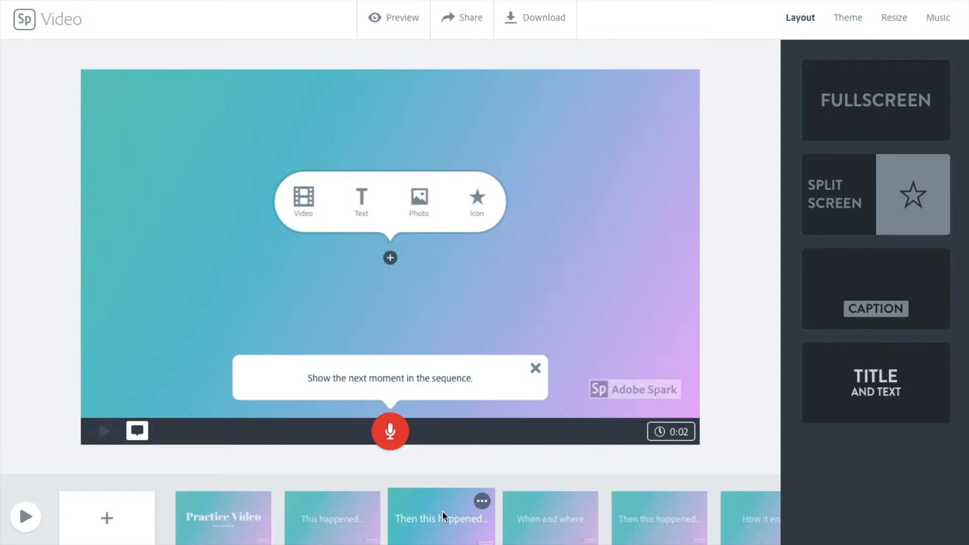
Step: Look through the built-in background music tracks grouped by mood
click(936, 20)
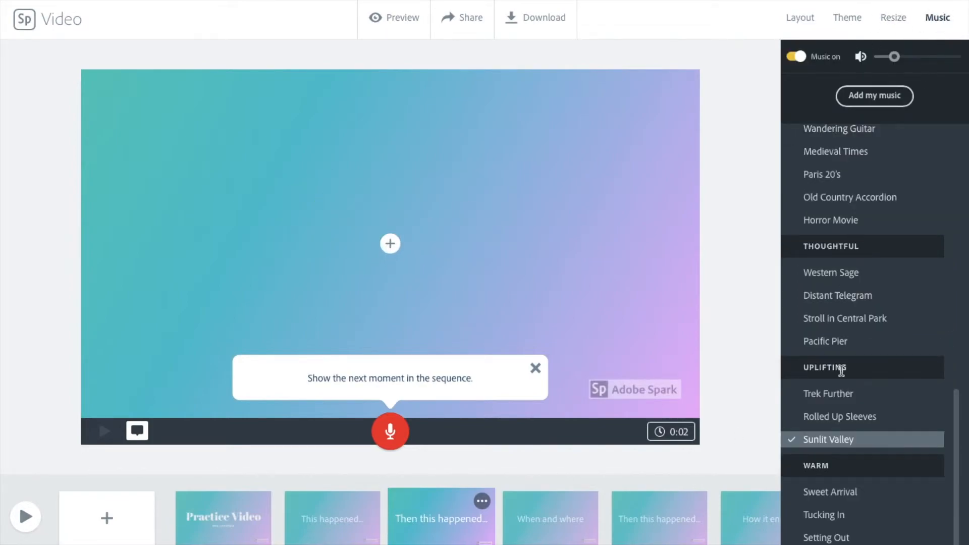
scroll(841, 371, up, 10)
scroll(841, 371, down, 10)
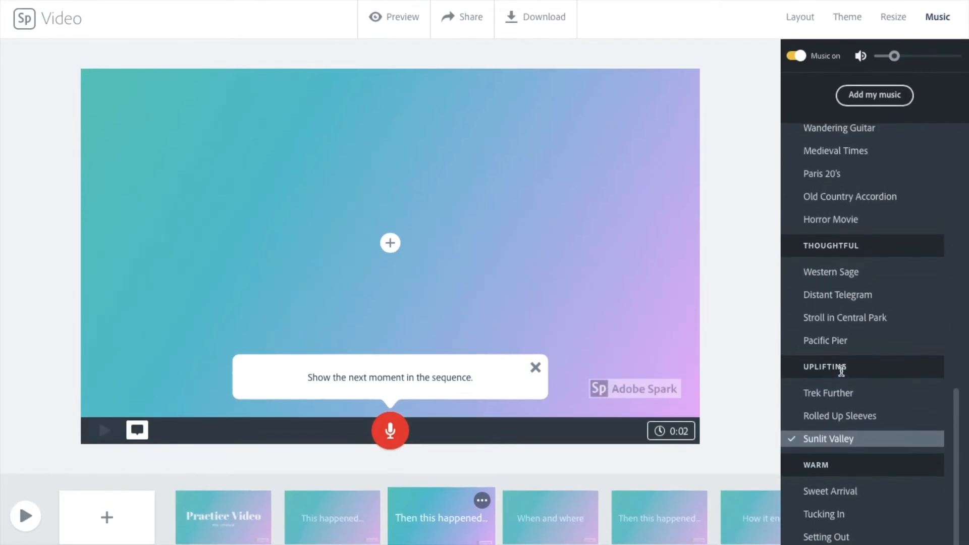
scroll(841, 371, up, 10)
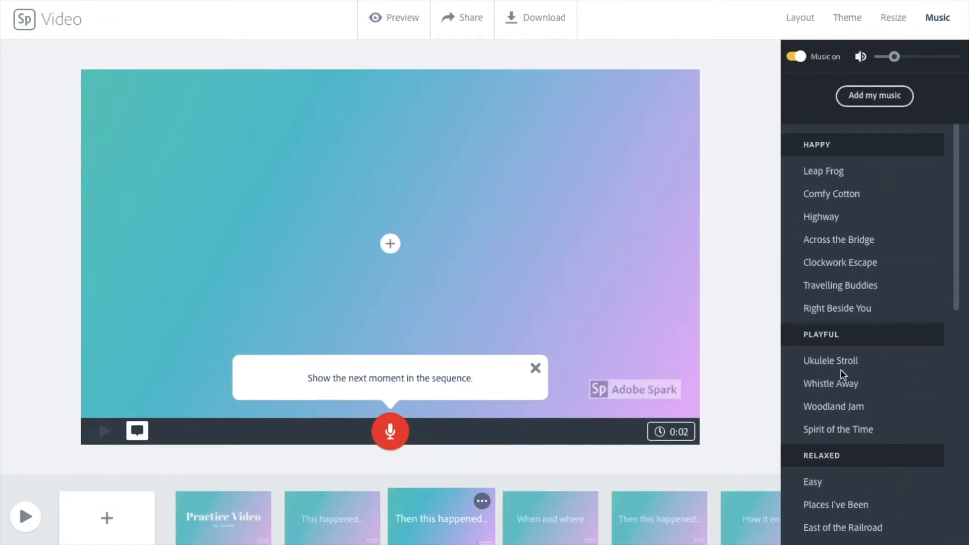
mouse_move(870, 370)
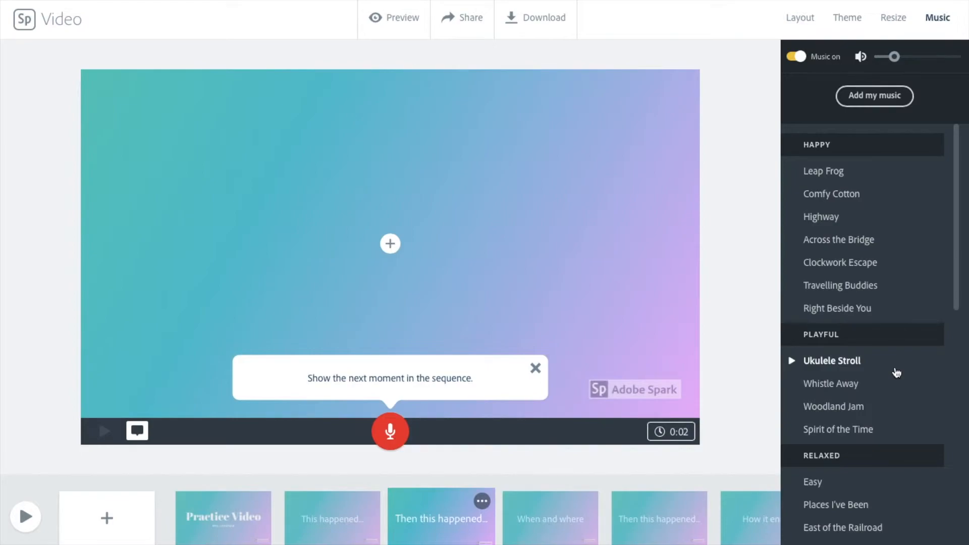